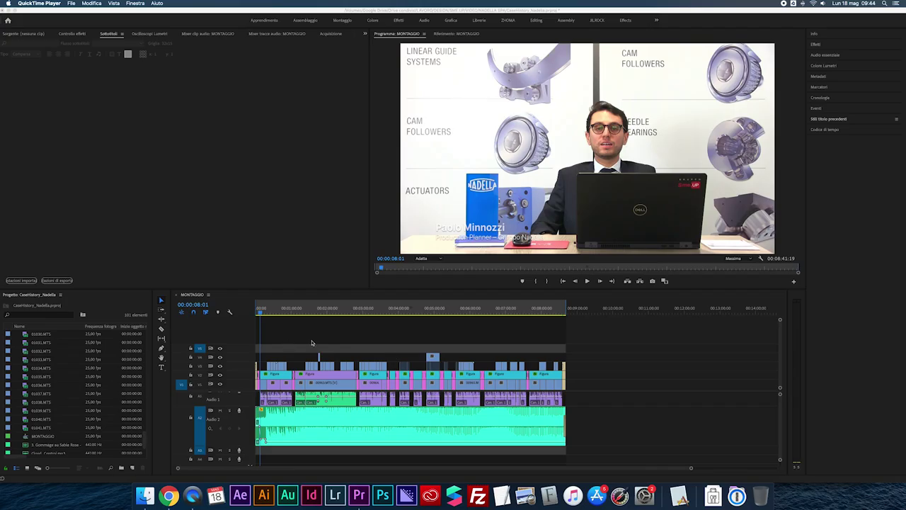
# - Zoom into the MONTAGGIO timeline until its clips stretch across the full track width
pyautogui.scroll(5, 311, 343)
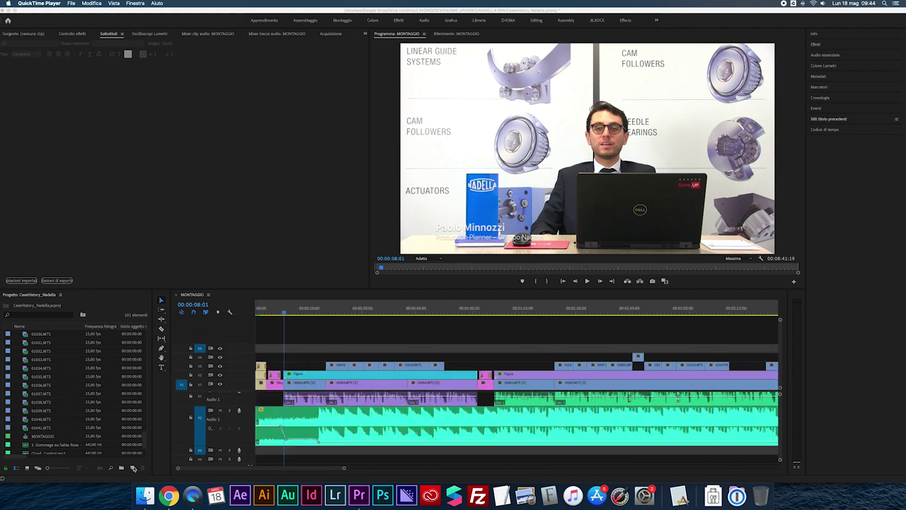
# - Create a new Sottotitoli aperti captions item at 1920×1080, 25 fps from the Project panel
pyautogui.click(131, 469)
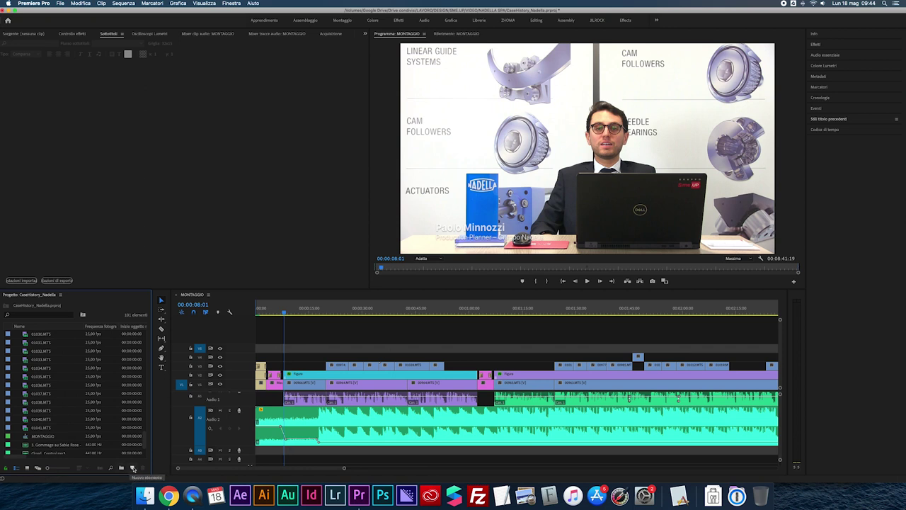
pyautogui.click(132, 469)
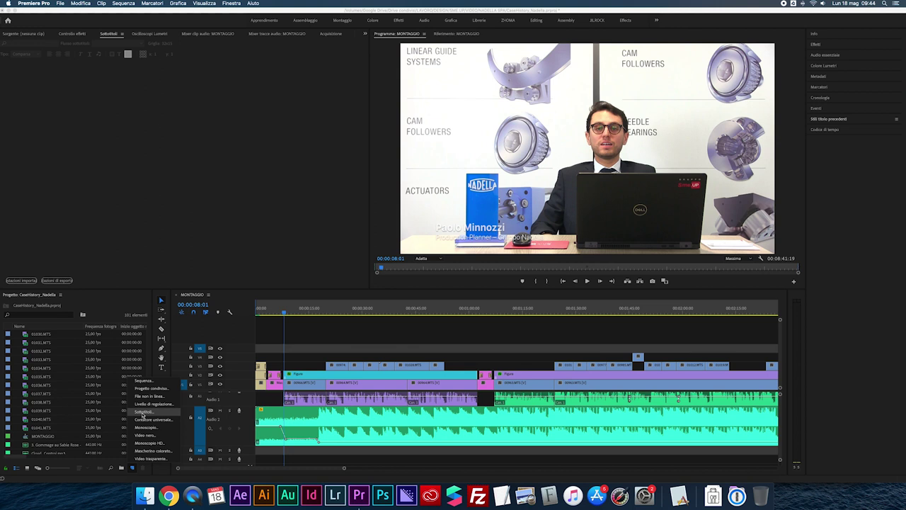
pyautogui.click(143, 412)
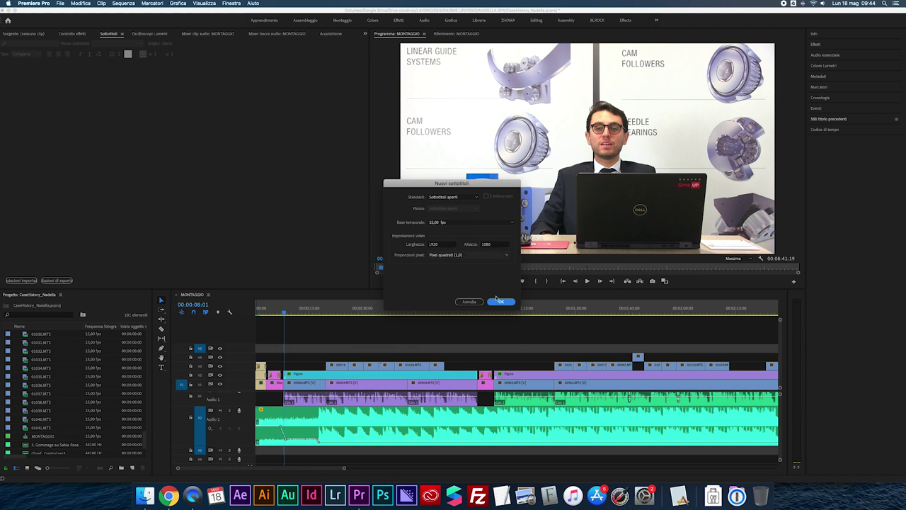
pyautogui.click(450, 199)
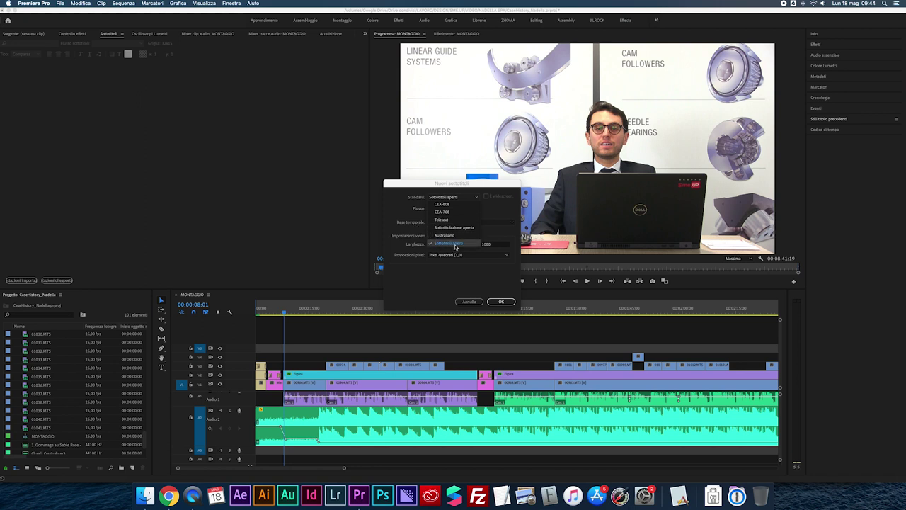
pyautogui.click(456, 245)
pyautogui.click(498, 300)
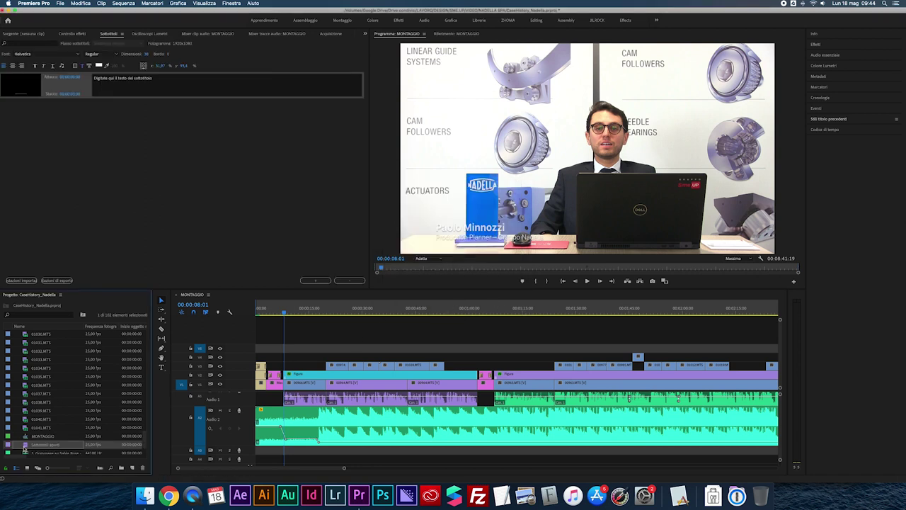
# - Place the Sottotitoli aperti clip on track V5, stretch it to the sequence end, then zoom into the start
pyautogui.moveTo(25, 446); pyautogui.dragTo(259, 350)
pyautogui.press('-')
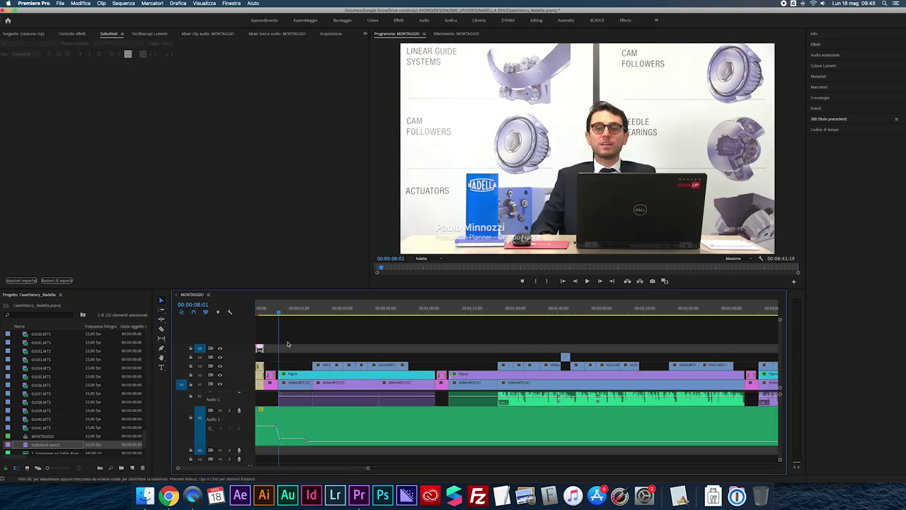
pyautogui.moveTo(258, 347)
pyautogui.mouseDown()
pyautogui.moveTo(788, 347)
pyautogui.moveTo(745, 347)
pyautogui.mouseUp()
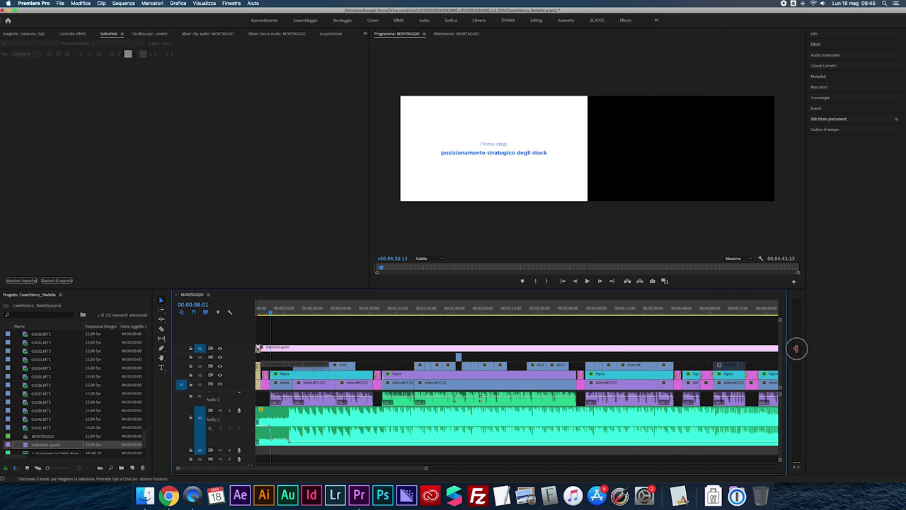
pyautogui.moveTo(685, 336); pyautogui.dragTo(701, 347)
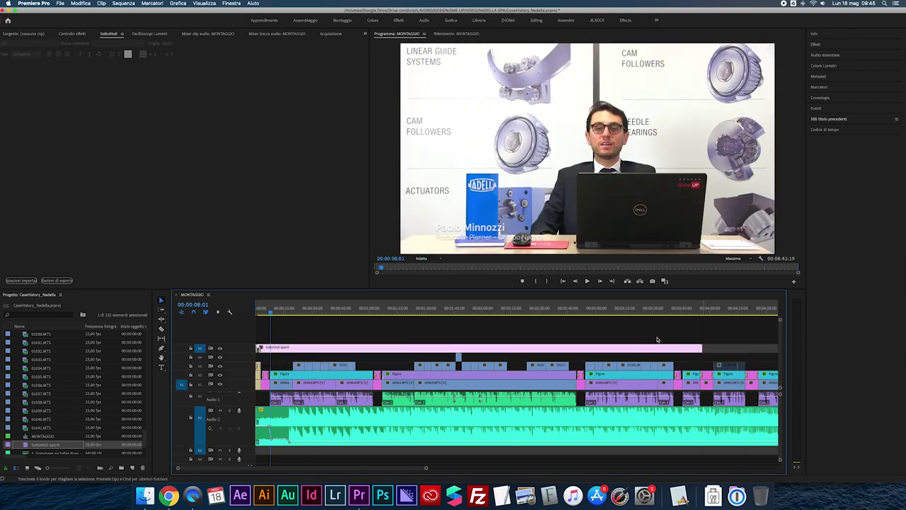
pyautogui.press('-')
pyautogui.moveTo(361, 346); pyautogui.dragTo(498, 348)
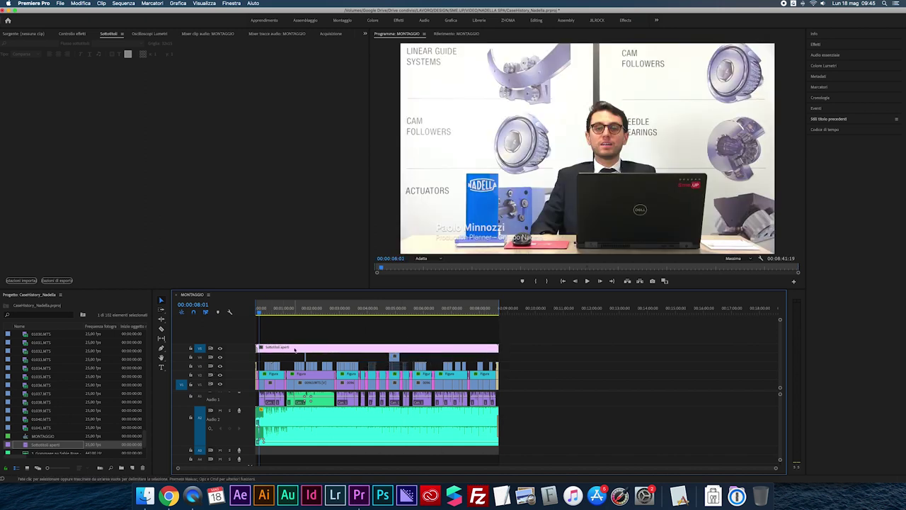
pyautogui.press('\\')
pyautogui.press('-')
pyautogui.press('-')
pyautogui.press('=')
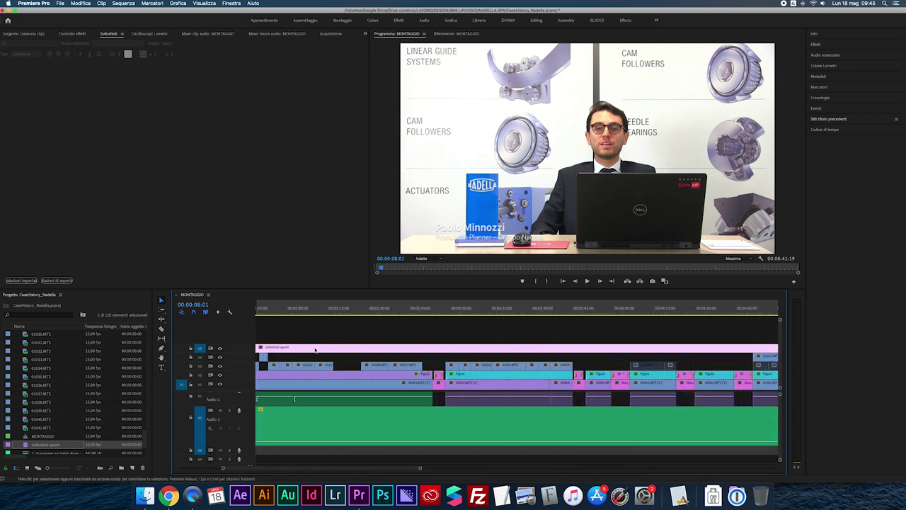
pyautogui.press('=')
pyautogui.press('=')
pyautogui.press('=')
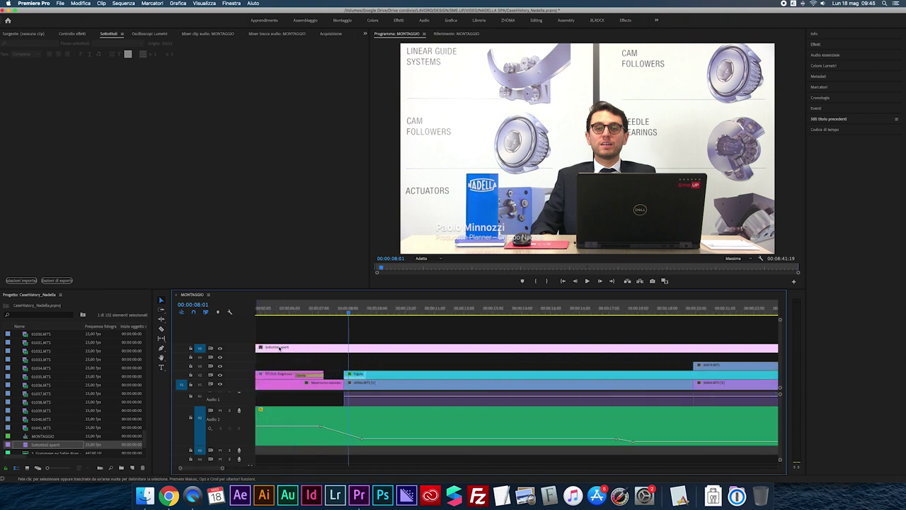
pyautogui.press('=')
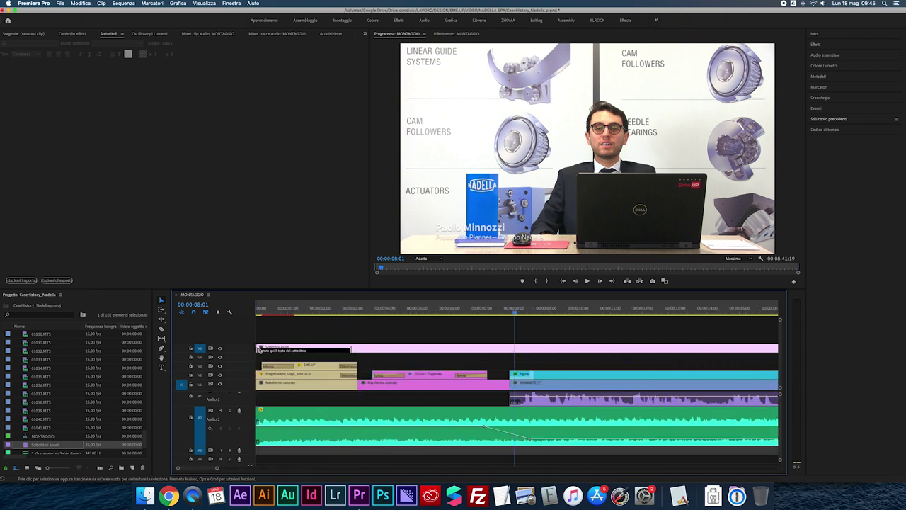
# - Trim the 'Digitate qui il testo del sottotitolo' caption to run from 00:00:00:05 to 00:00:02:11
pyautogui.click(283, 352)
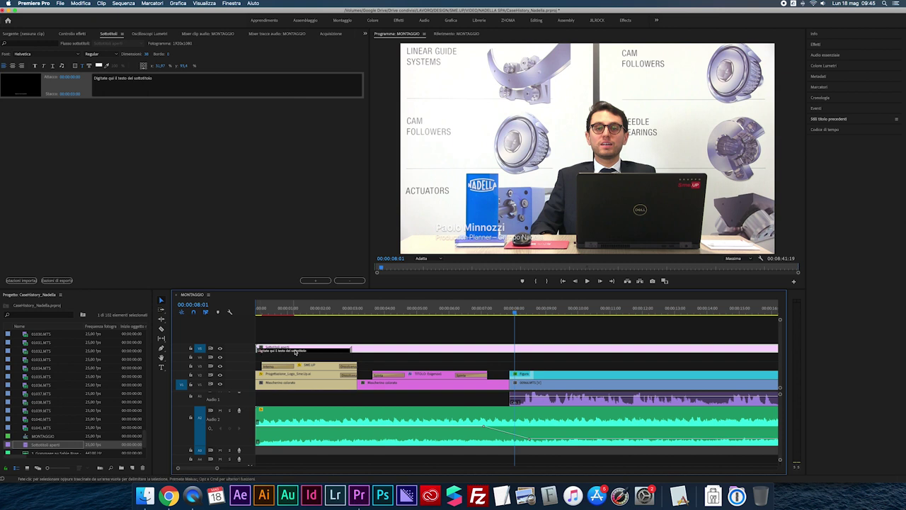
pyautogui.moveTo(350, 349); pyautogui.dragTo(333, 349)
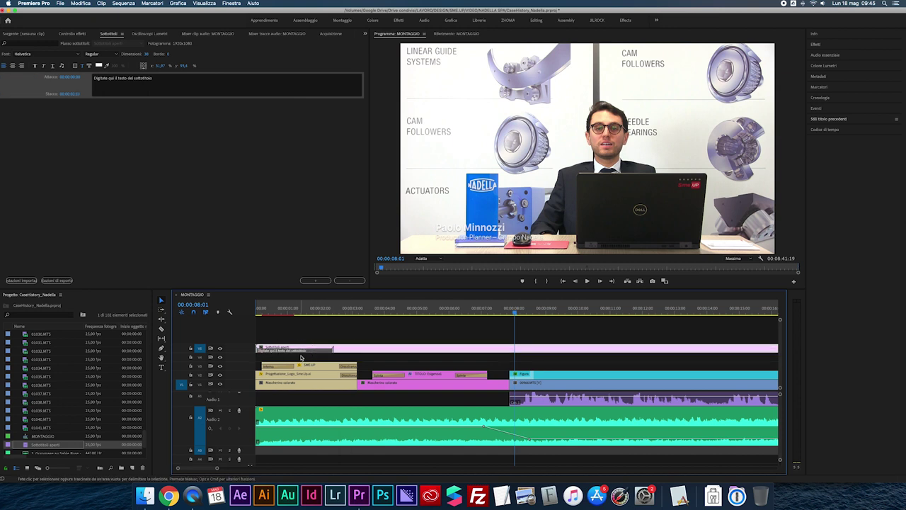
pyautogui.click(261, 349)
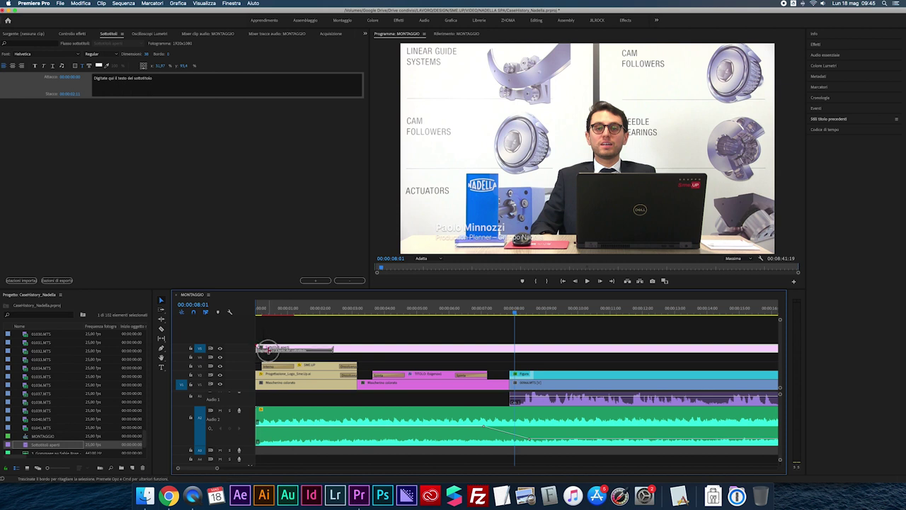
pyautogui.click(264, 355)
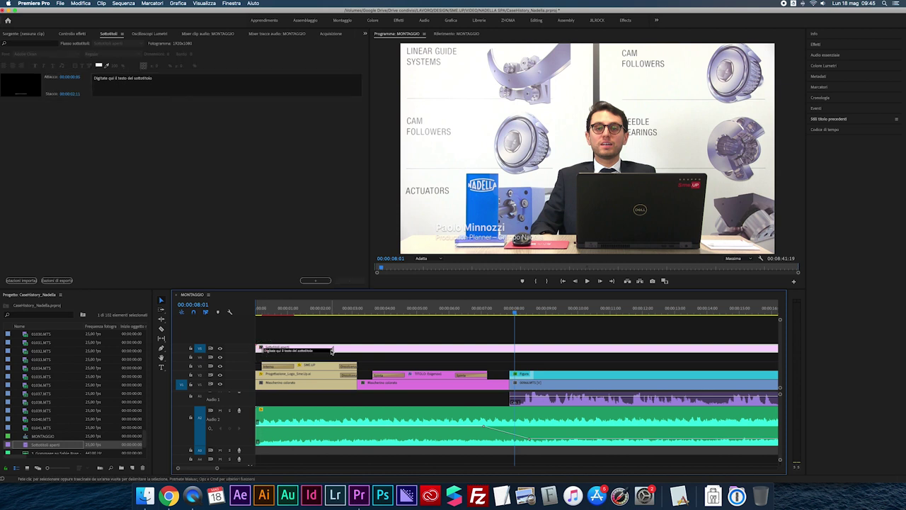
pyautogui.click(111, 34)
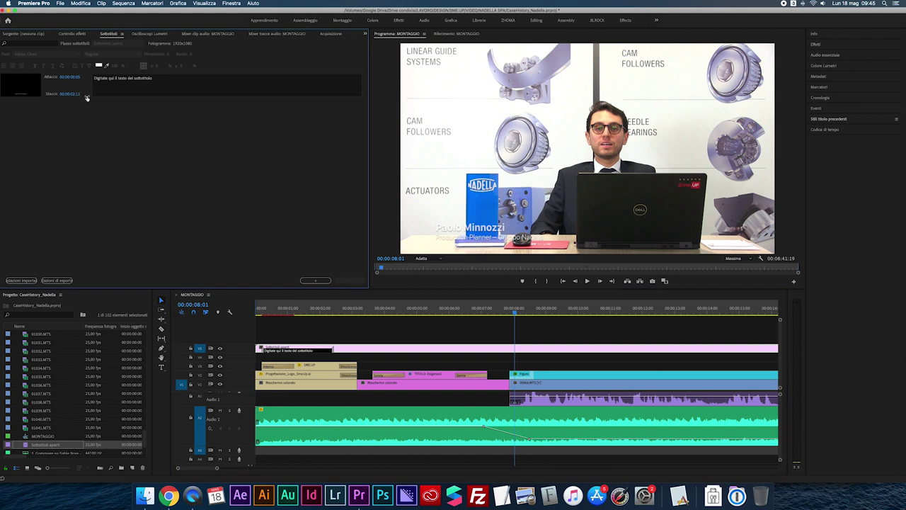
pyautogui.moveTo(297, 309); pyautogui.dragTo(522, 321)
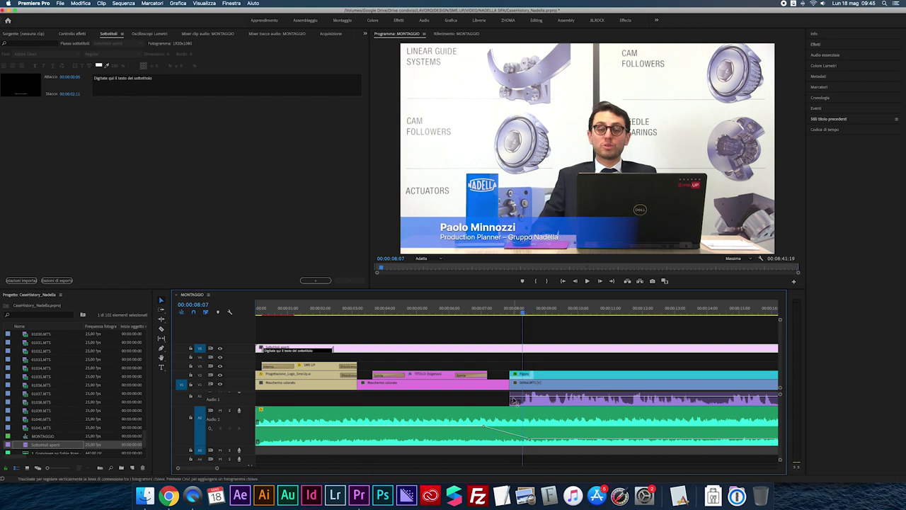
# - Set the caption's Attacco to 00:00:08:07 and Stacco to 00:00:11:15 from the playhead timecode
pyautogui.click(199, 305)
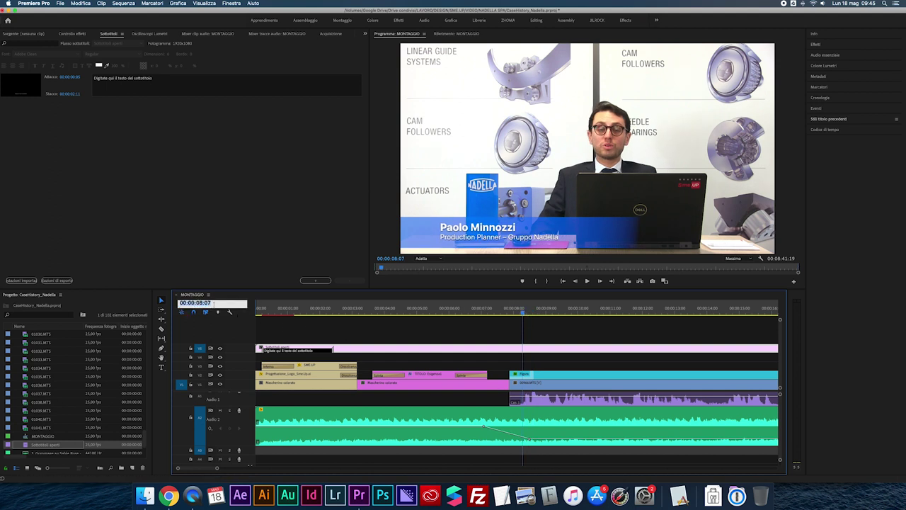
pyautogui.click(71, 77)
pyautogui.write('00:00:08:07')
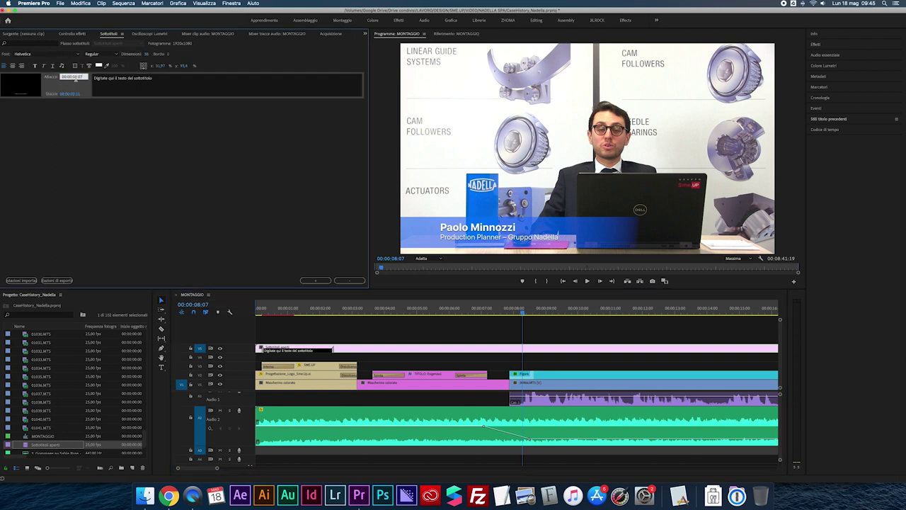
pyautogui.press('Return')
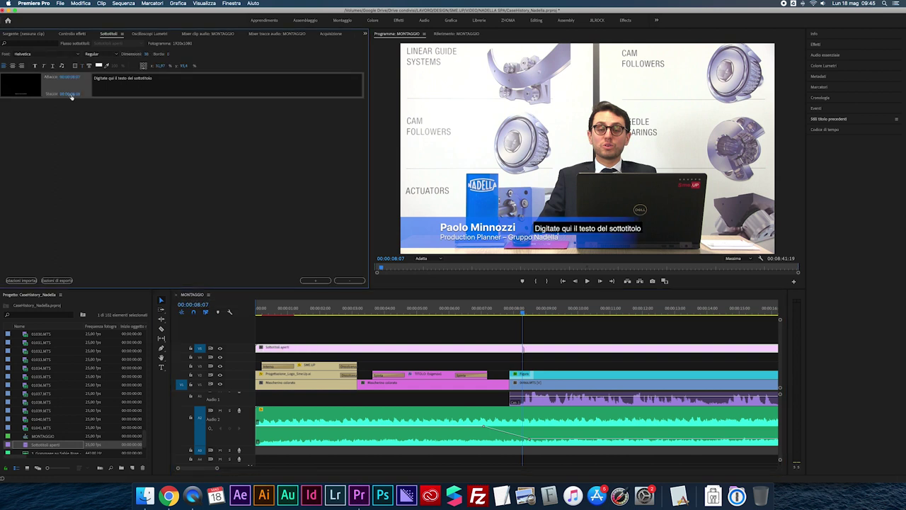
pyautogui.click(71, 95)
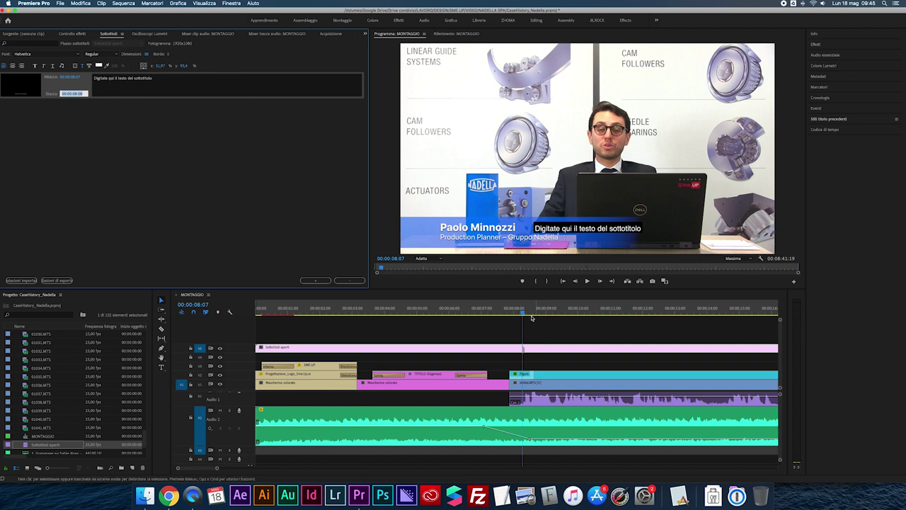
pyautogui.moveTo(522, 309); pyautogui.dragTo(629, 314)
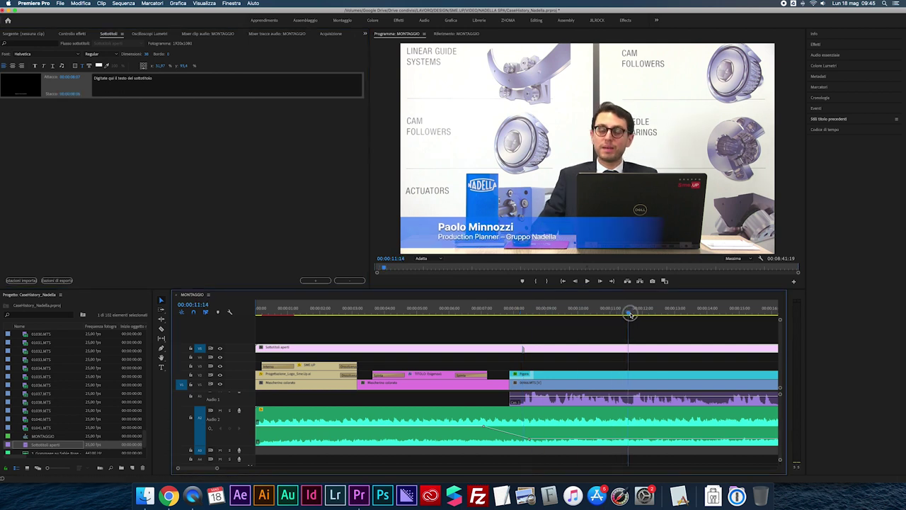
pyautogui.click(205, 305)
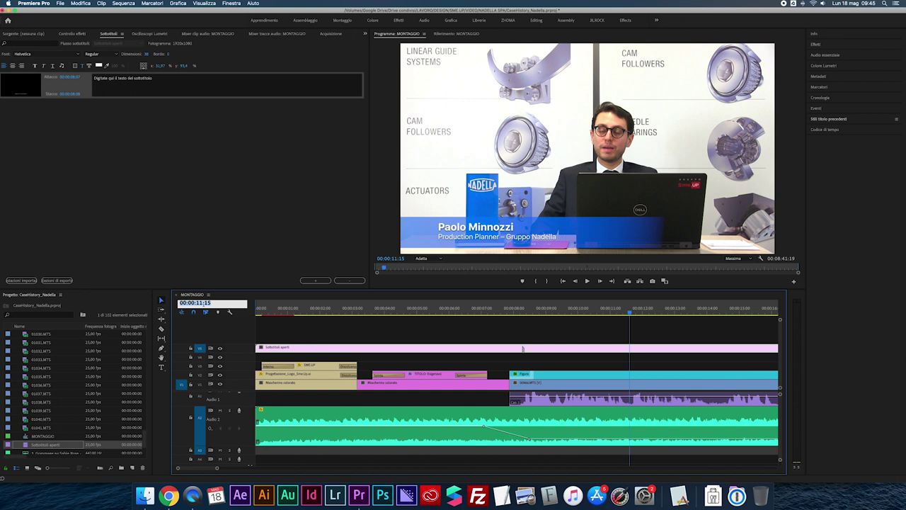
pyautogui.click(73, 94)
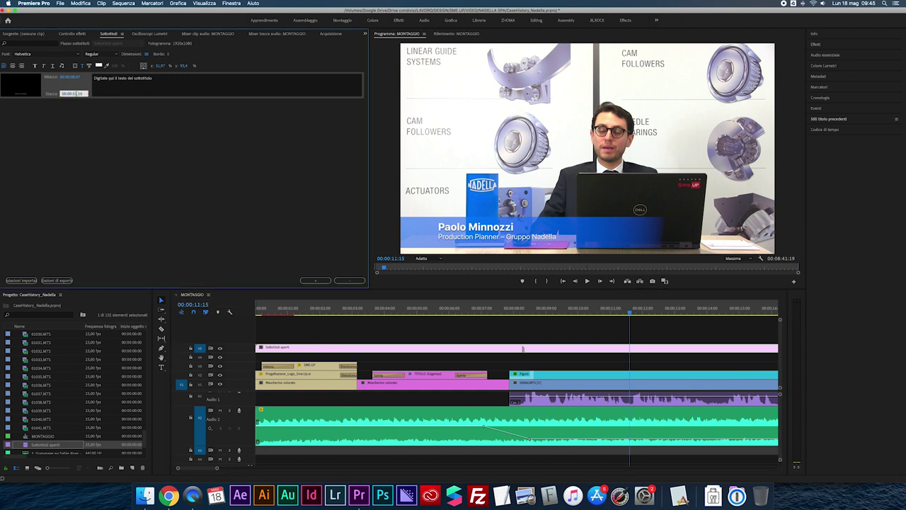
pyautogui.press('Return')
# - At 00:00:09:20, replace the placeholder caption text with 'Testo del sottotitolo 1'
pyautogui.click(522, 313)
pyautogui.moveTo(522, 313); pyautogui.dragTo(571, 313)
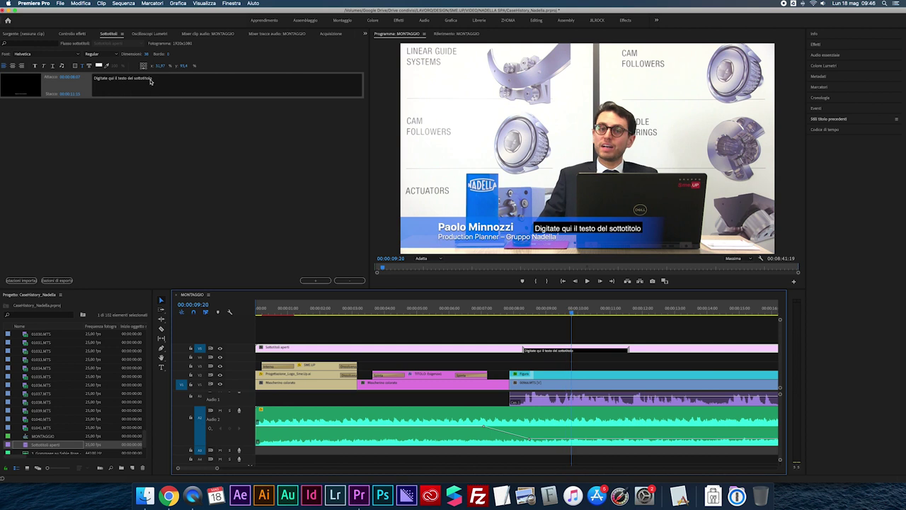
pyautogui.click(120, 82)
pyautogui.press('super+a')
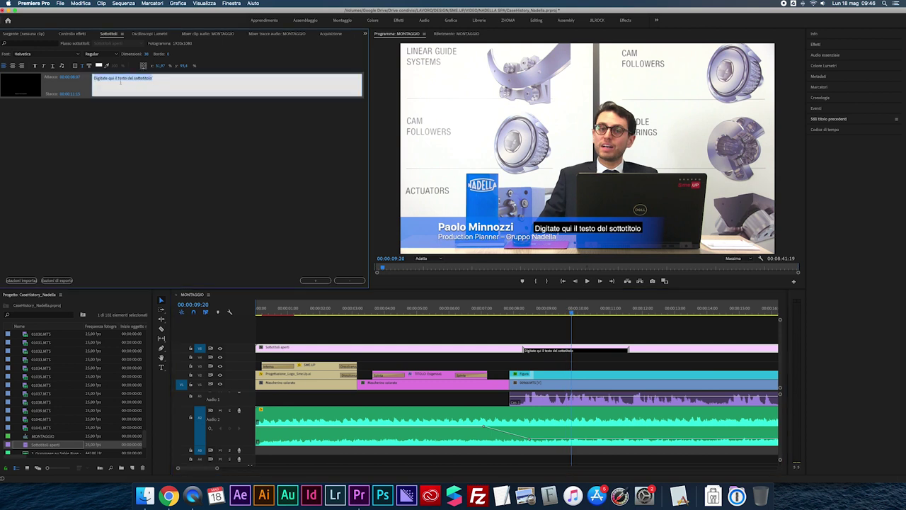
pyautogui.write('Testo del sottotitolo 1')
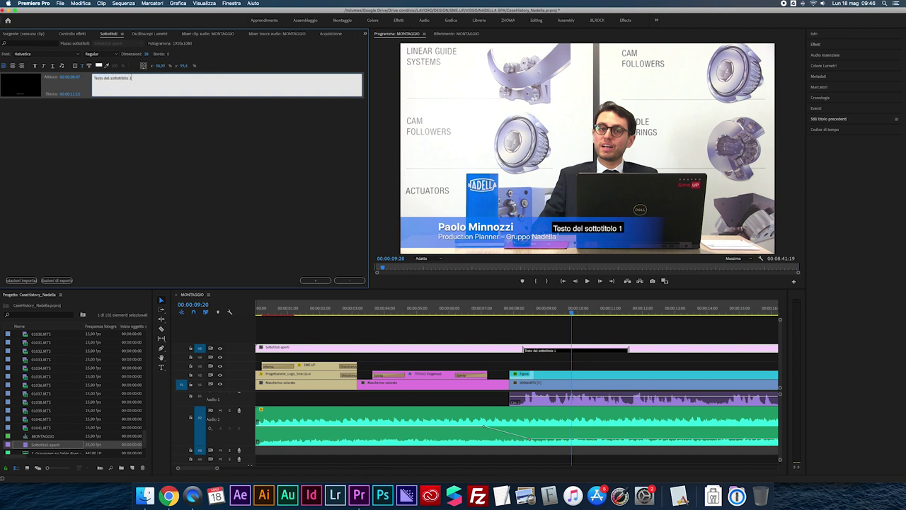
pyautogui.click(127, 125)
pyautogui.moveTo(574, 311); pyautogui.dragTo(566, 311)
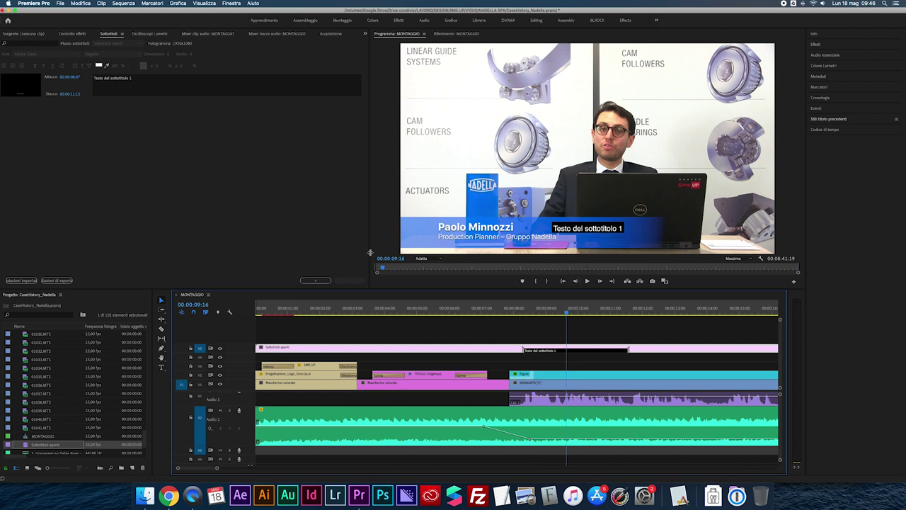
# - Set the 'Testo del sottotitolo 1' caption to size 48 in Helvetica Neue
pyautogui.click(580, 230)
pyautogui.click(487, 343)
pyautogui.click(99, 66)
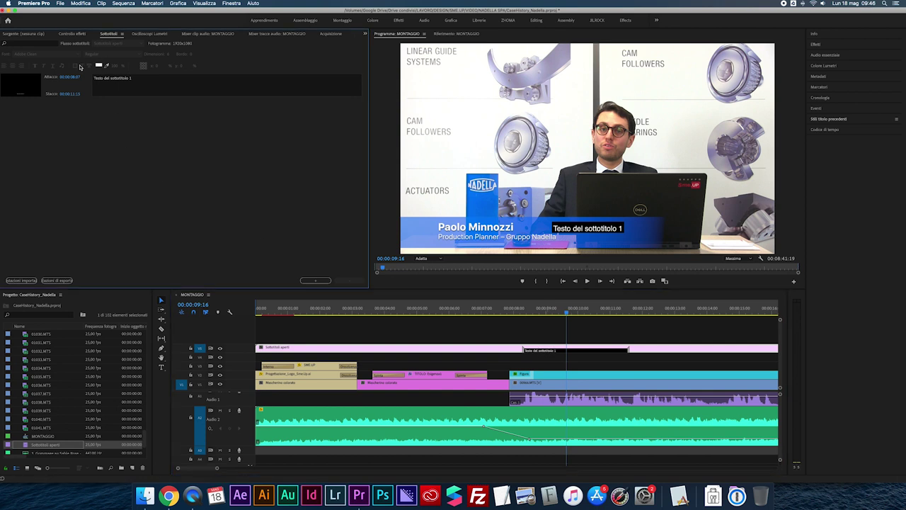
pyautogui.click(74, 82)
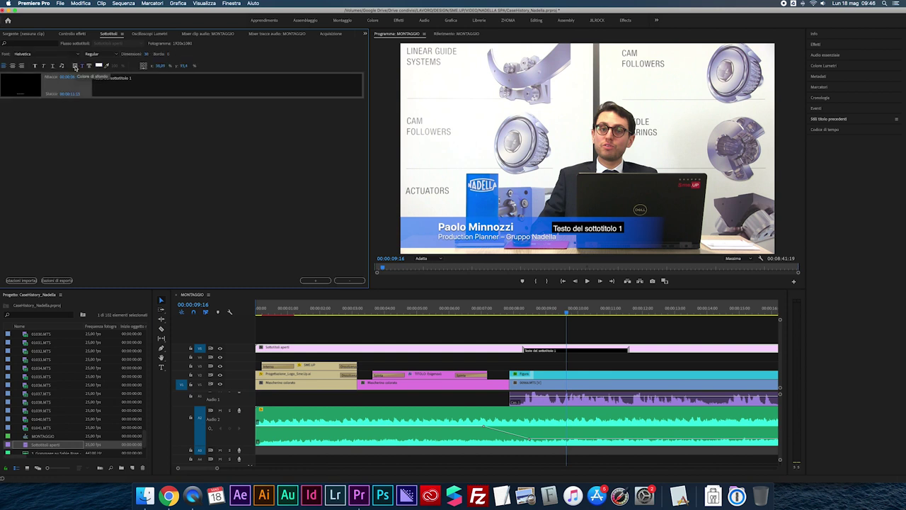
pyautogui.click(145, 57)
pyautogui.write('48')
pyautogui.press('Return')
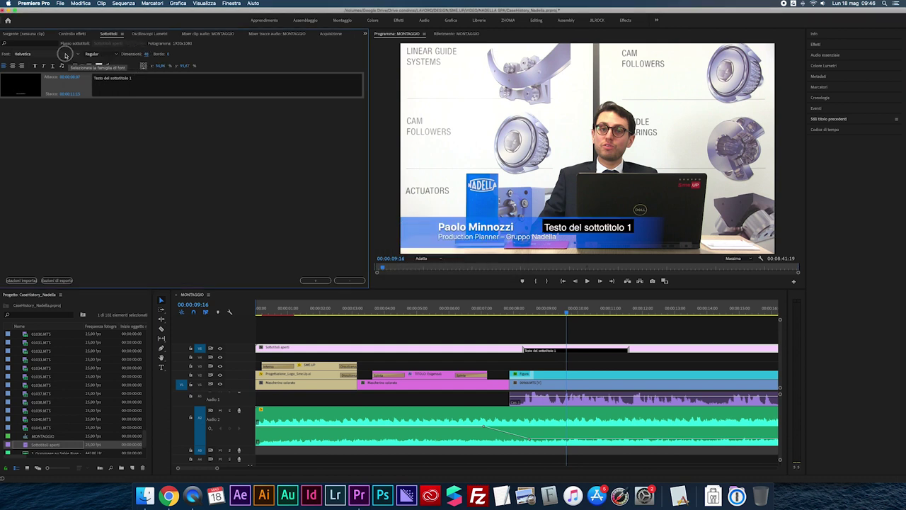
pyautogui.click(50, 54)
pyautogui.click(32, 69)
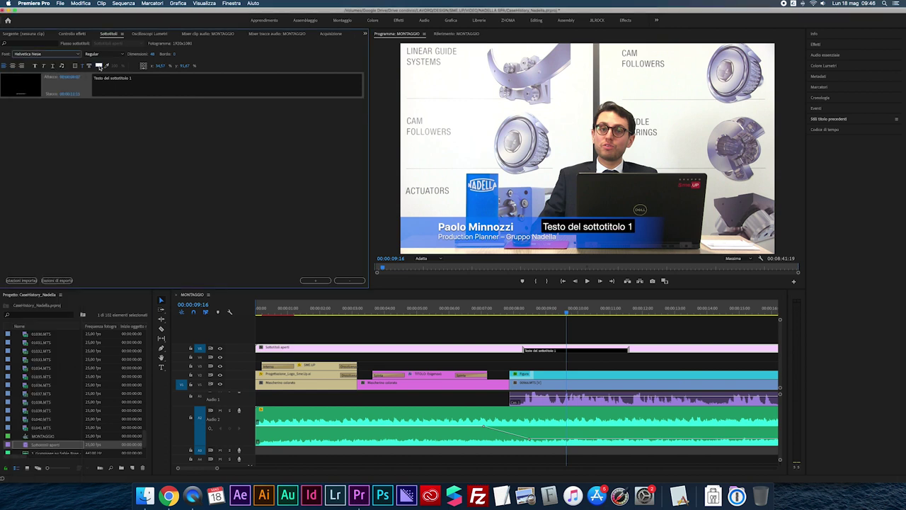
# - Add a black background box behind the caption and adjust its opacity
pyautogui.click(89, 66)
pyautogui.moveTo(116, 67); pyautogui.dragTo(103, 68)
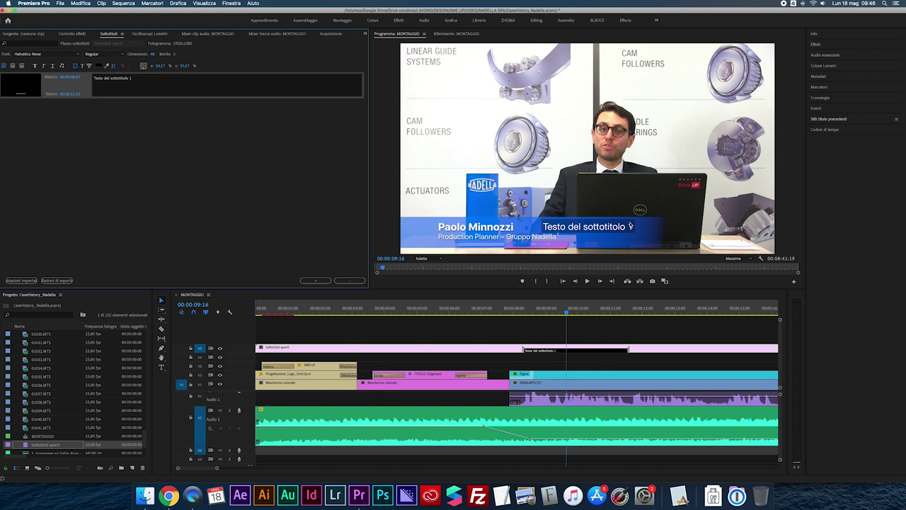
pyautogui.moveTo(152, 54); pyautogui.dragTo(128, 56)
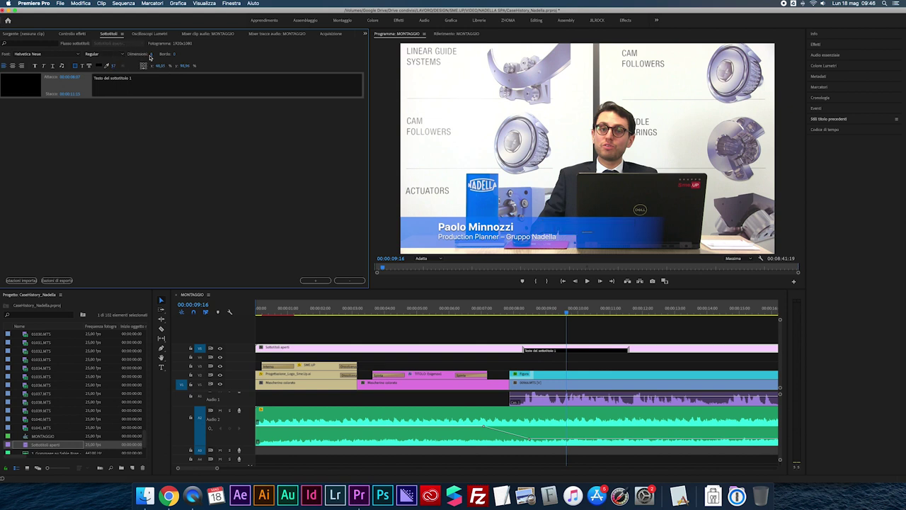
pyautogui.moveTo(150, 57); pyautogui.dragTo(151, 57)
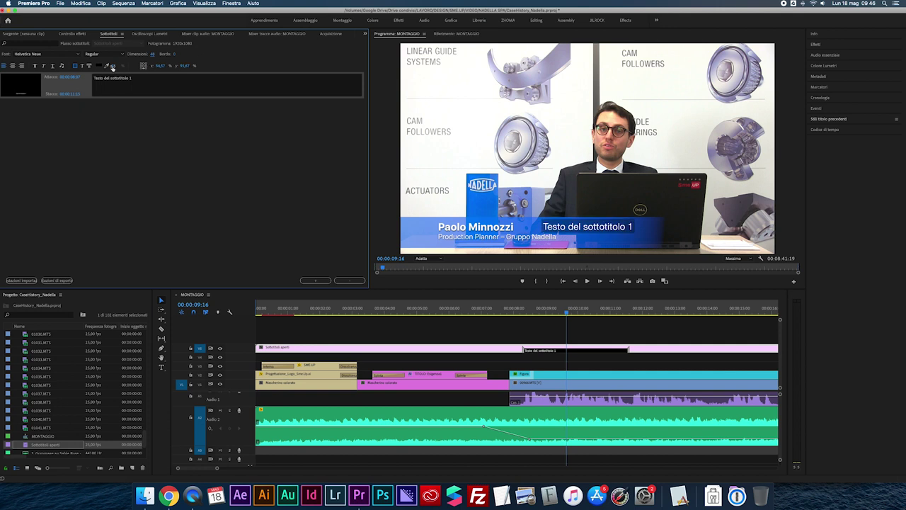
pyautogui.click(75, 67)
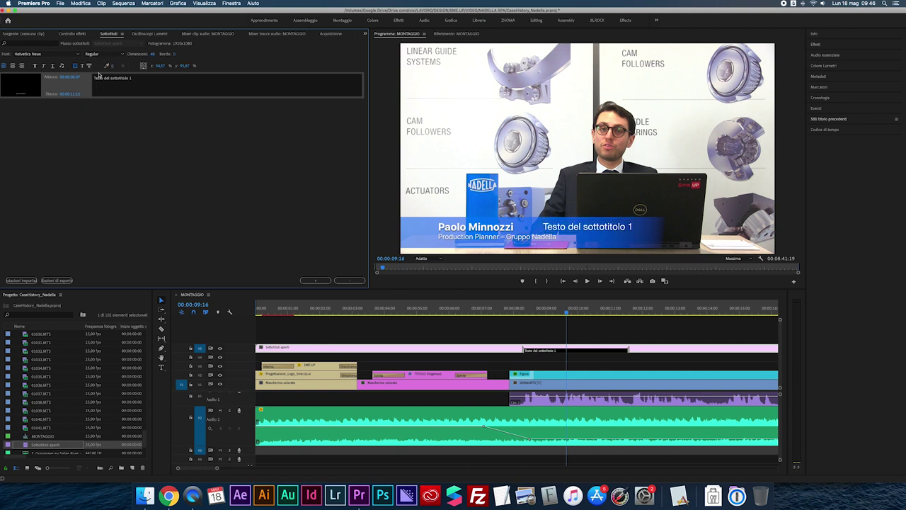
pyautogui.click(108, 66)
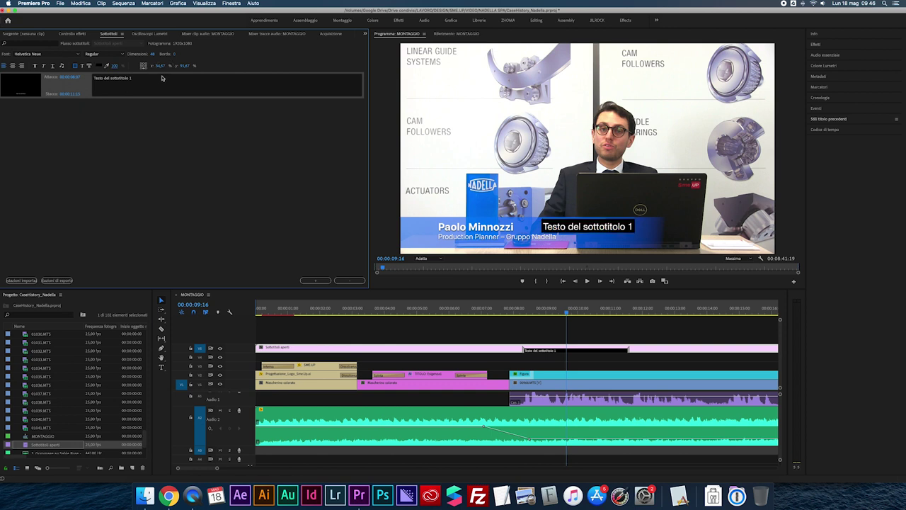
# - Remove the background box and give the caption text a dark red edge, 4.8 wide
pyautogui.click(108, 66)
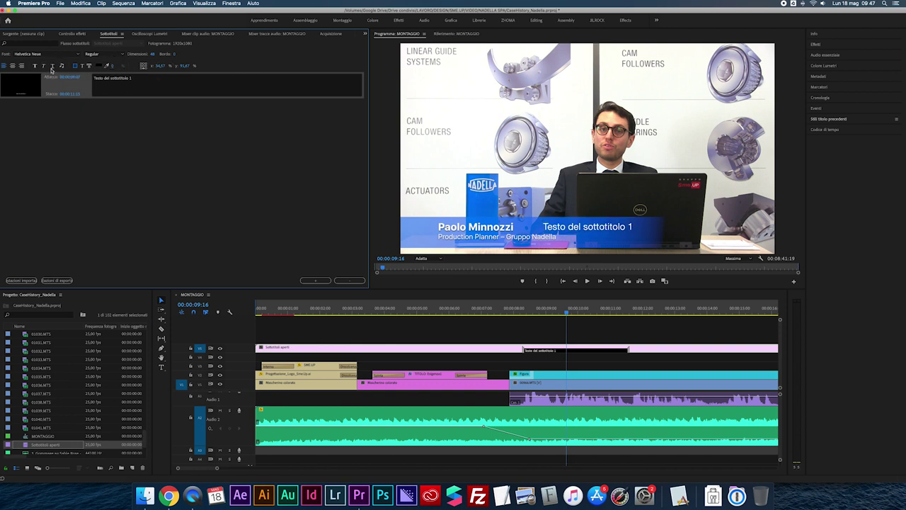
pyautogui.click(89, 68)
pyautogui.click(111, 68)
pyautogui.click(99, 65)
pyautogui.click(541, 113)
pyautogui.moveTo(111, 69); pyautogui.dragTo(142, 67)
pyautogui.click(98, 66)
pyautogui.click(460, 167)
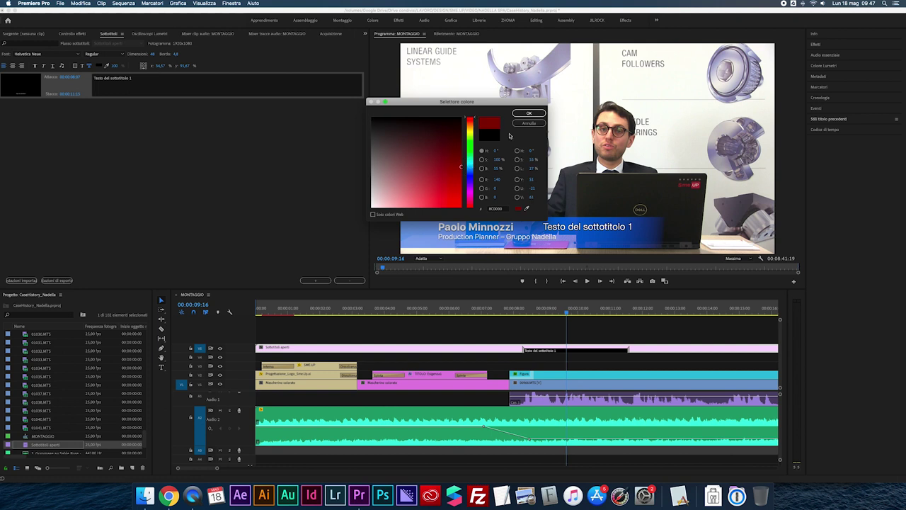
pyautogui.click(528, 113)
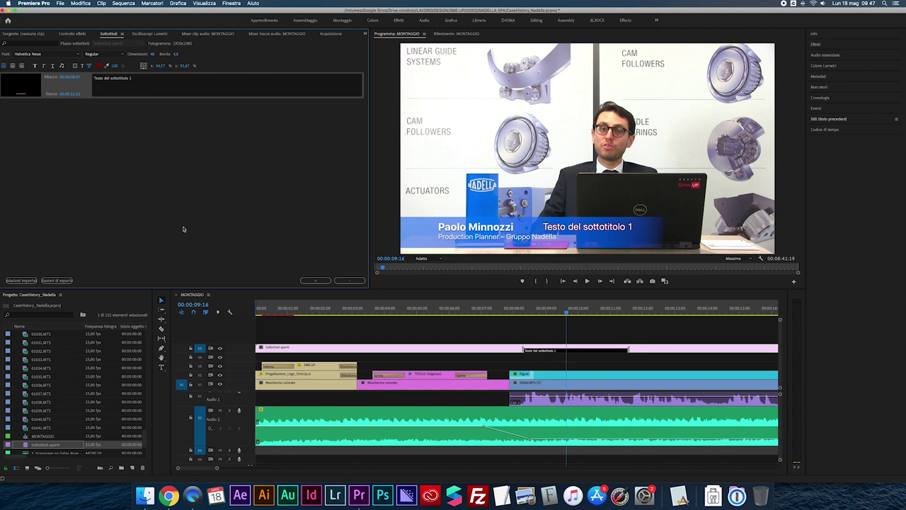
# - Scrub back to review the styled caption, then add a new caption in the Captions panel
pyautogui.click(141, 205)
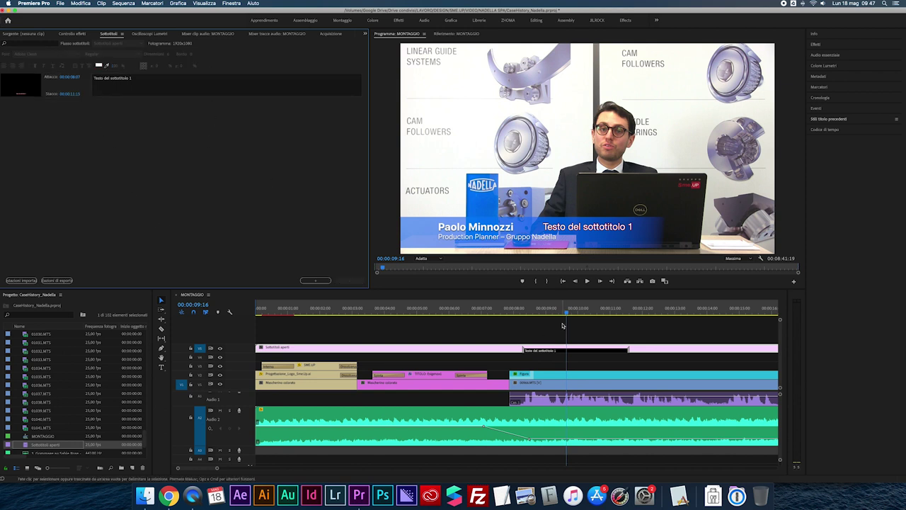
pyautogui.moveTo(567, 315); pyautogui.dragTo(539, 317)
pyautogui.moveTo(596, 320)
pyautogui.mouseDown()
pyautogui.moveTo(531, 324)
pyautogui.moveTo(640, 326)
pyautogui.moveTo(632, 327)
pyautogui.mouseUp()
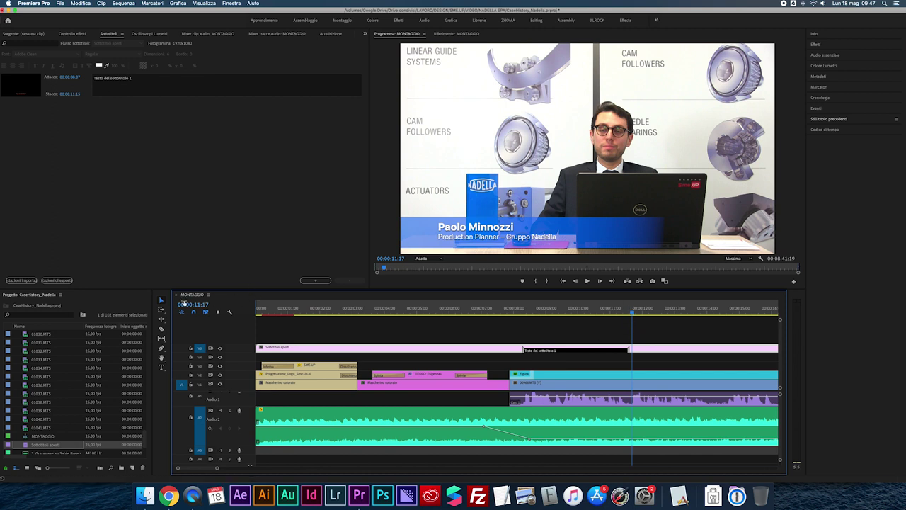
pyautogui.click(184, 304)
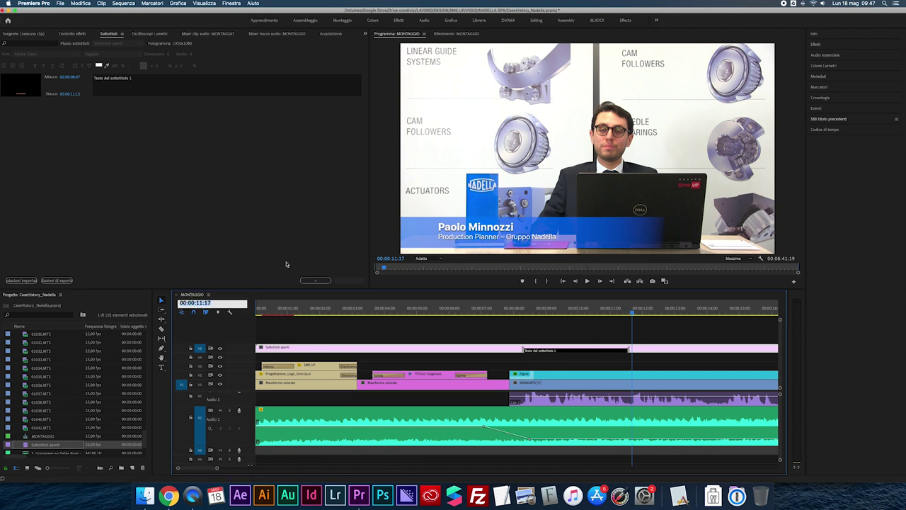
pyautogui.click(315, 281)
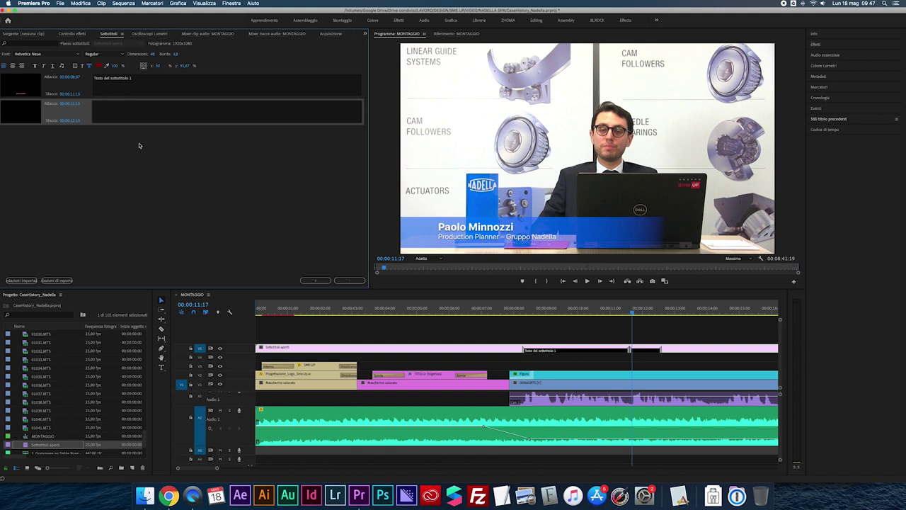
# - Time the second caption from 00:00:11:17 to 00:00:14:05
pyautogui.click(74, 102)
pyautogui.write('00:00:11:17')
pyautogui.press('Return')
pyautogui.moveTo(657, 310); pyautogui.dragTo(713, 317)
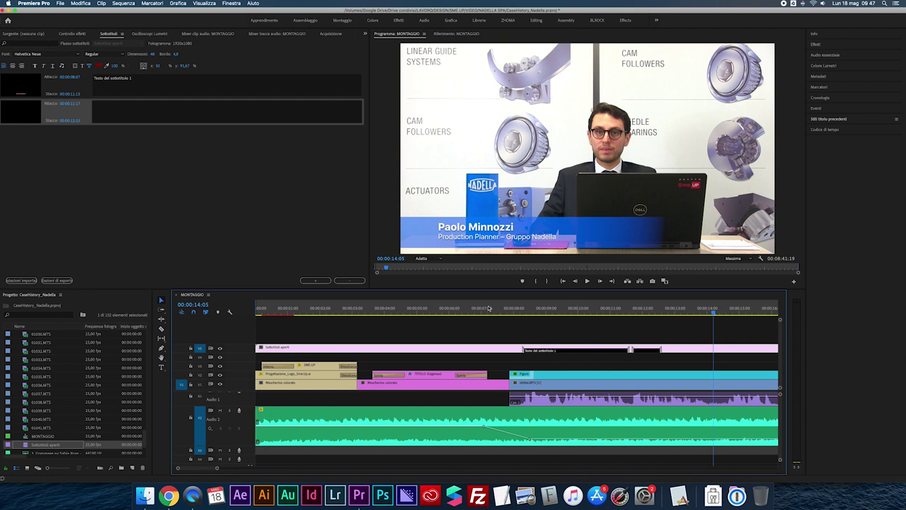
pyautogui.click(192, 305)
pyautogui.click(71, 120)
pyautogui.write('00:00:14:05')
pyautogui.press('Return')
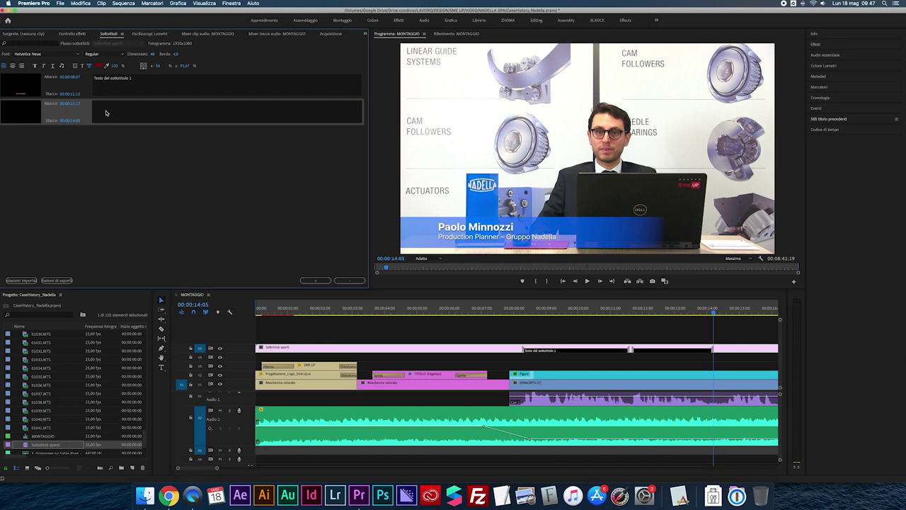
pyautogui.click(105, 110)
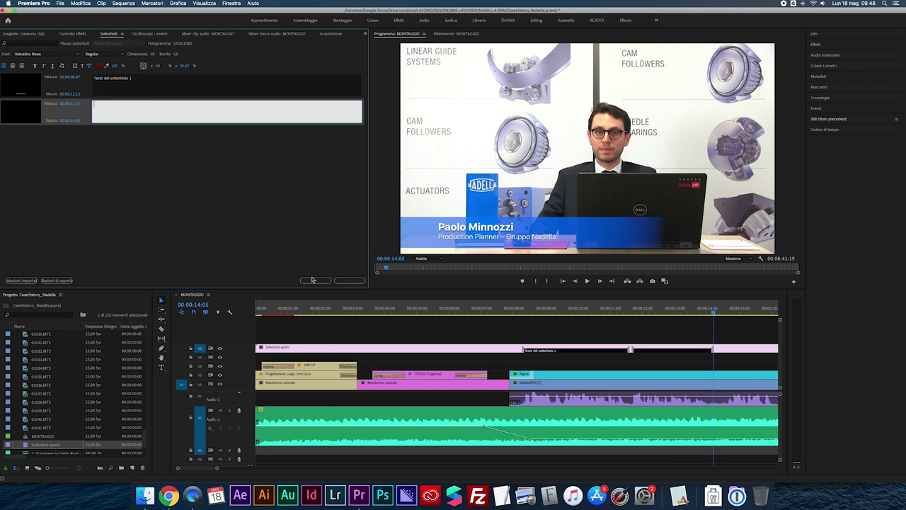
pyautogui.scroll(-3, 328, 352)
pyautogui.scroll(-3, 328, 352)
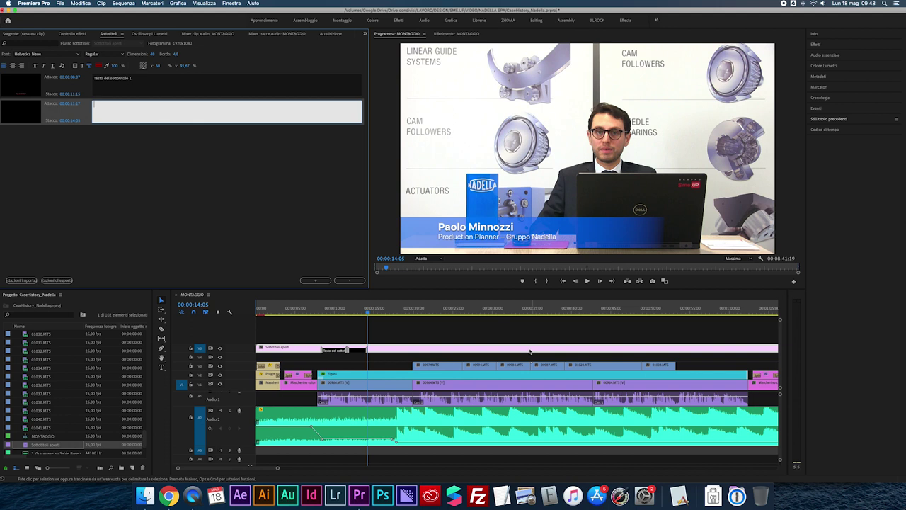
pyautogui.scroll(-2, 530, 351)
pyautogui.scroll(-2, 495, 349)
pyautogui.scroll(-2, 440, 344)
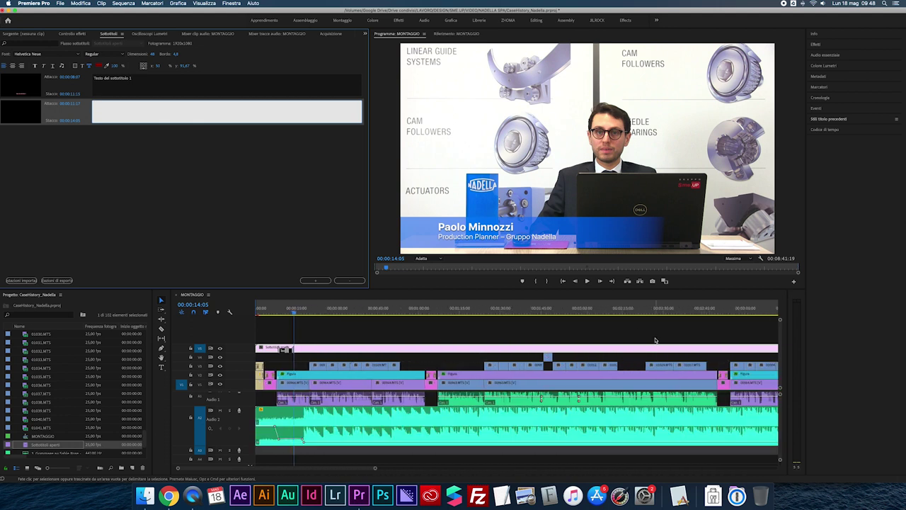